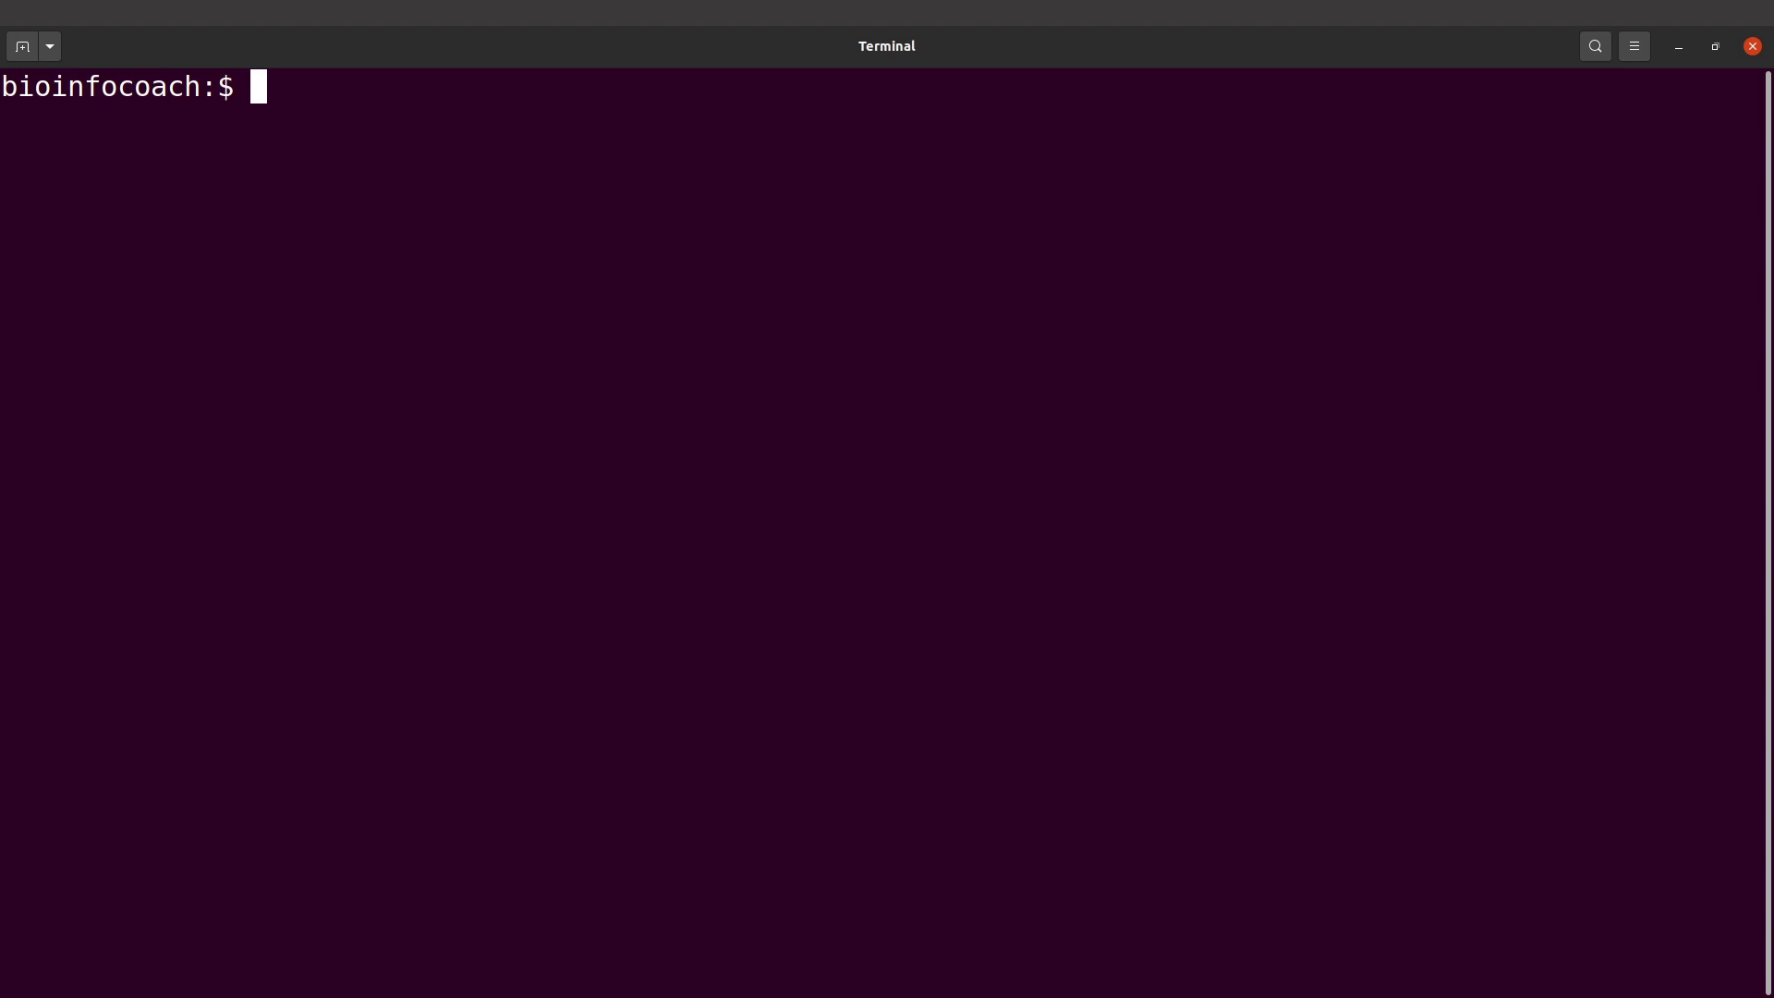
text(mamba c)
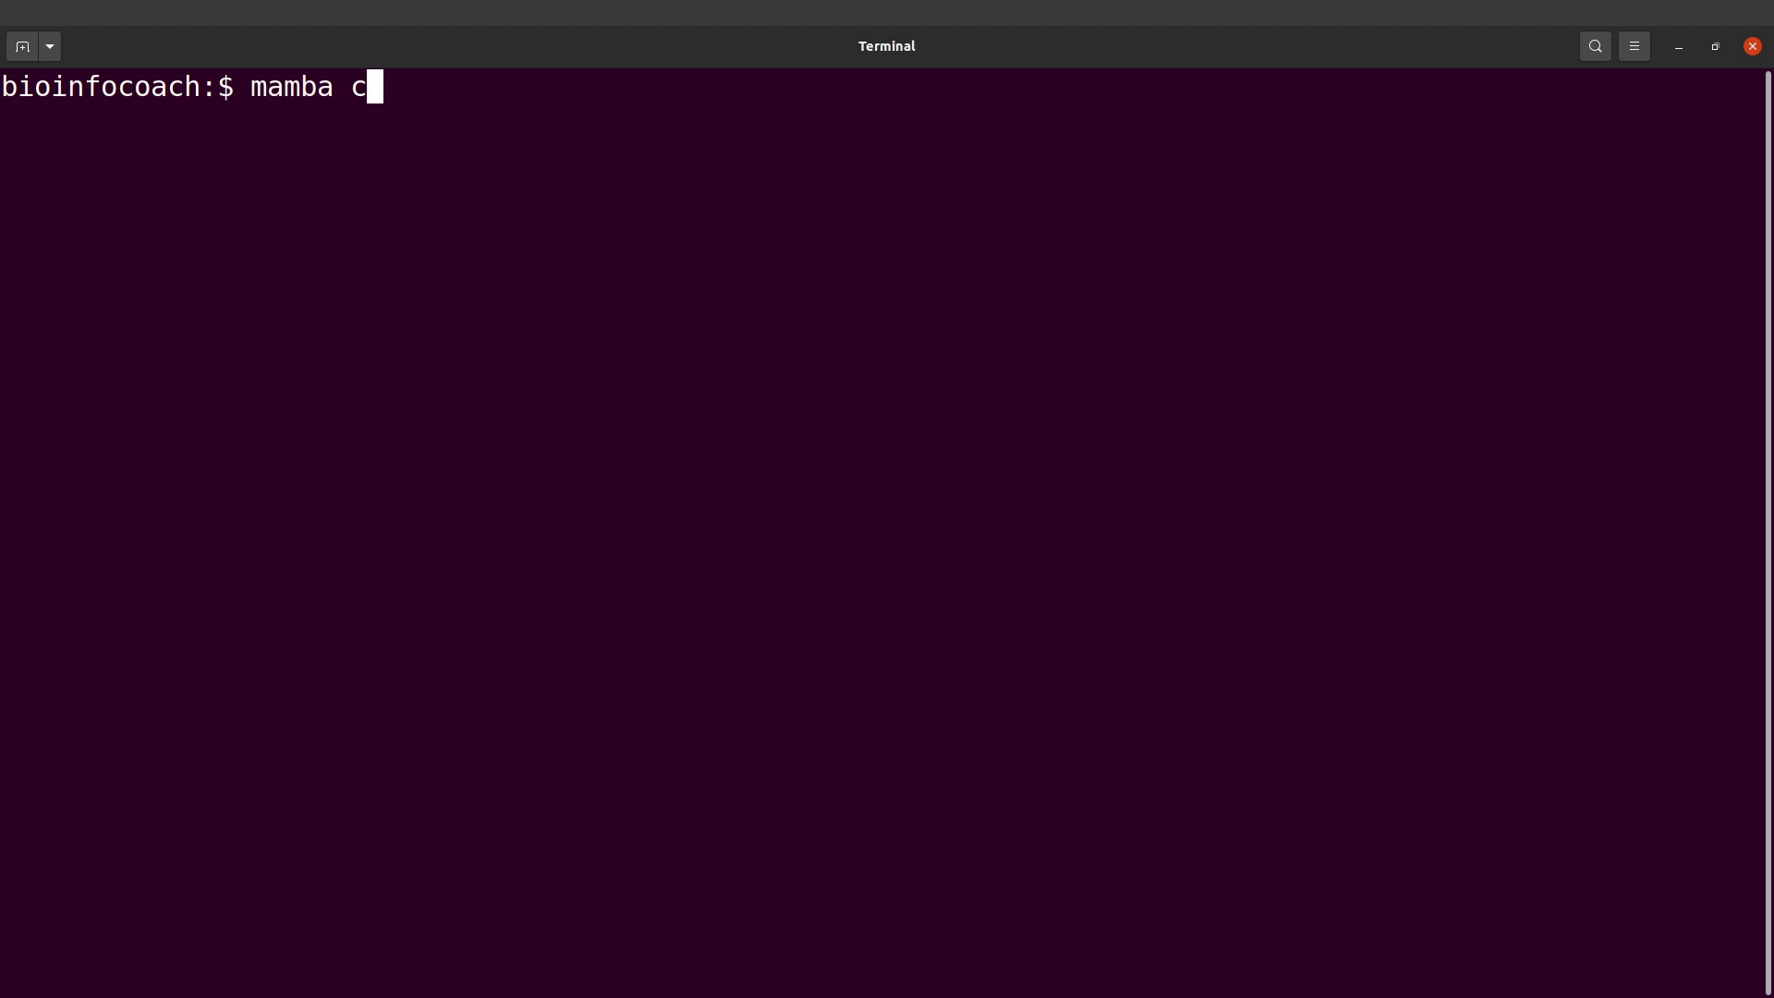
text(reate -n )
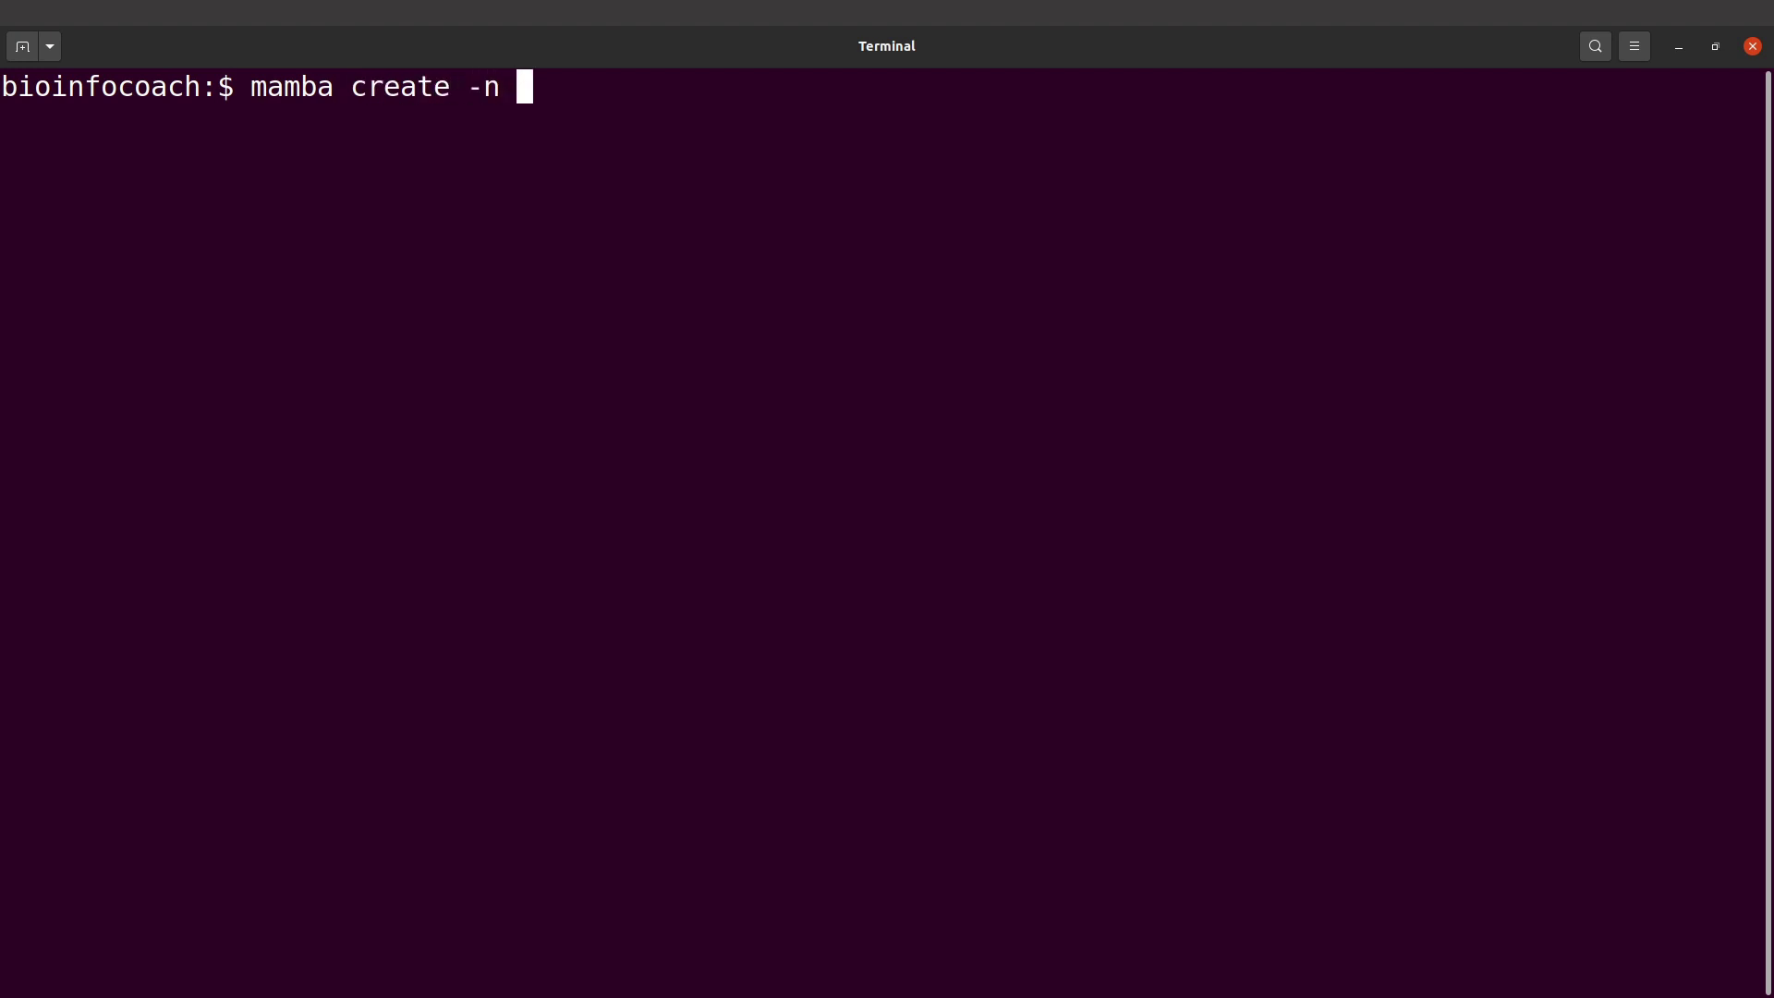
text(busco)
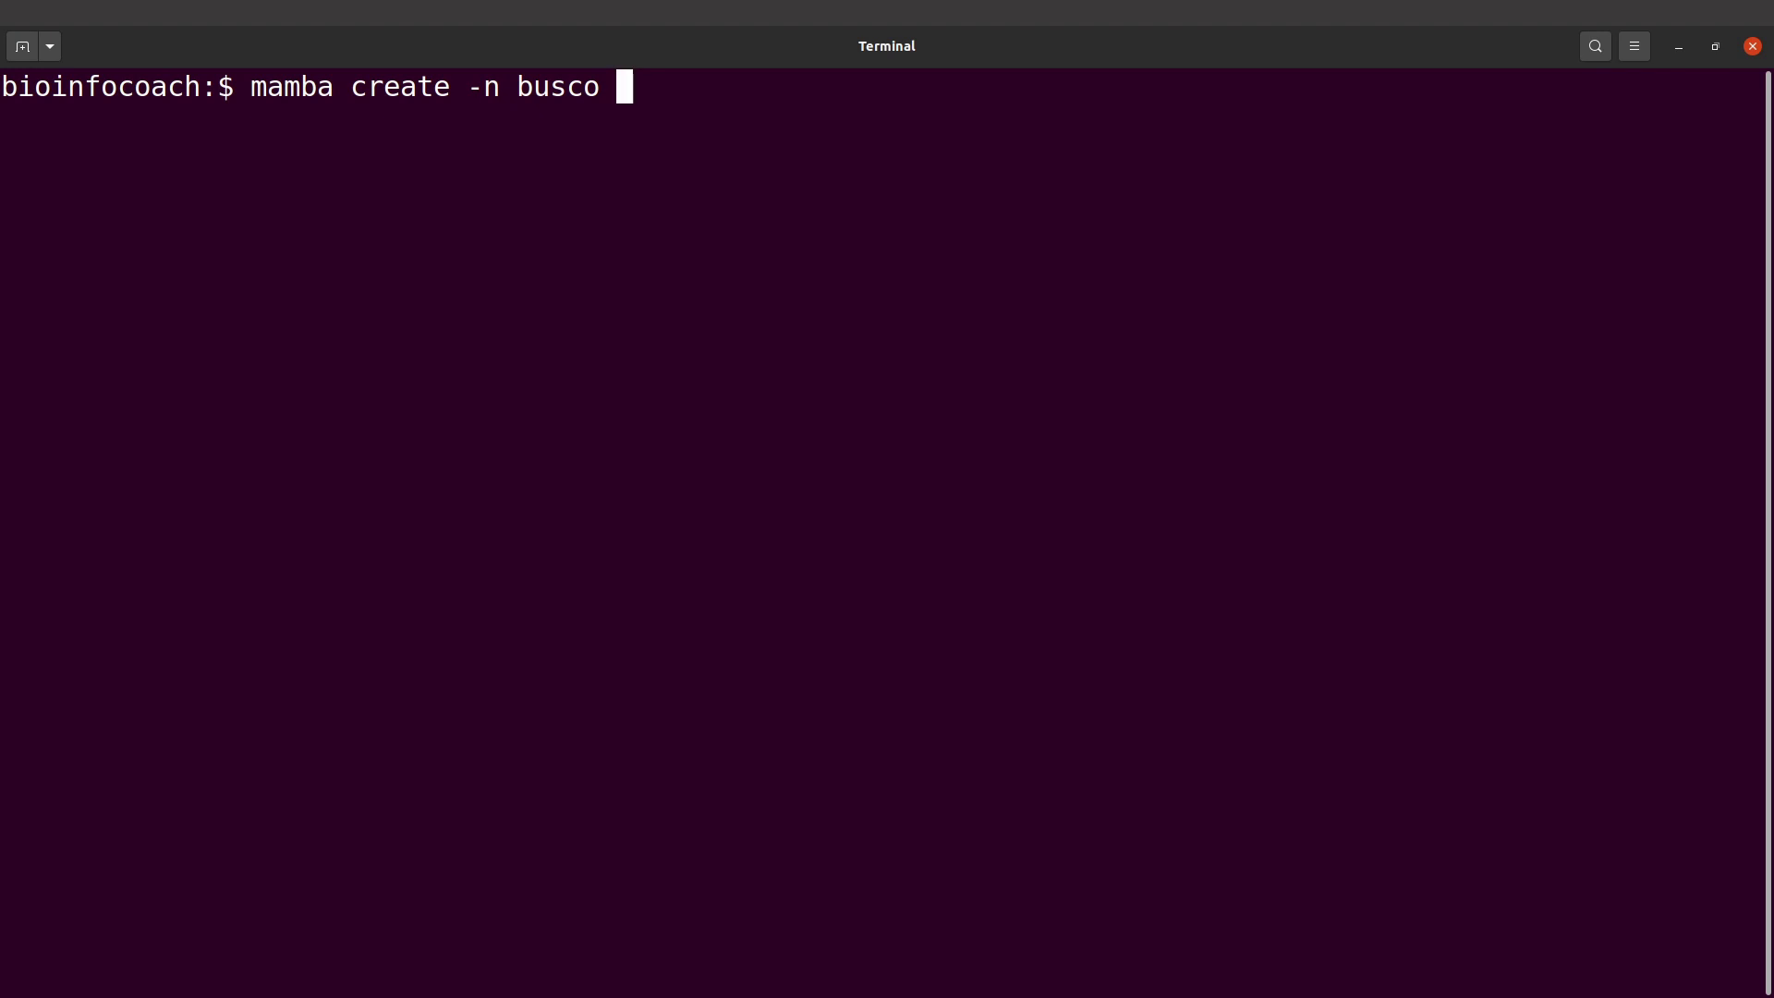
Compose 'mamba create -n busco busco -c bioconda -c conda-forge -c defaults', correcting the conda-forge channel typo
double_click(524, 86)
click(610, 92)
drag(609, 86, 521, 86)
click(522, 86)
text(b)
text(usco)
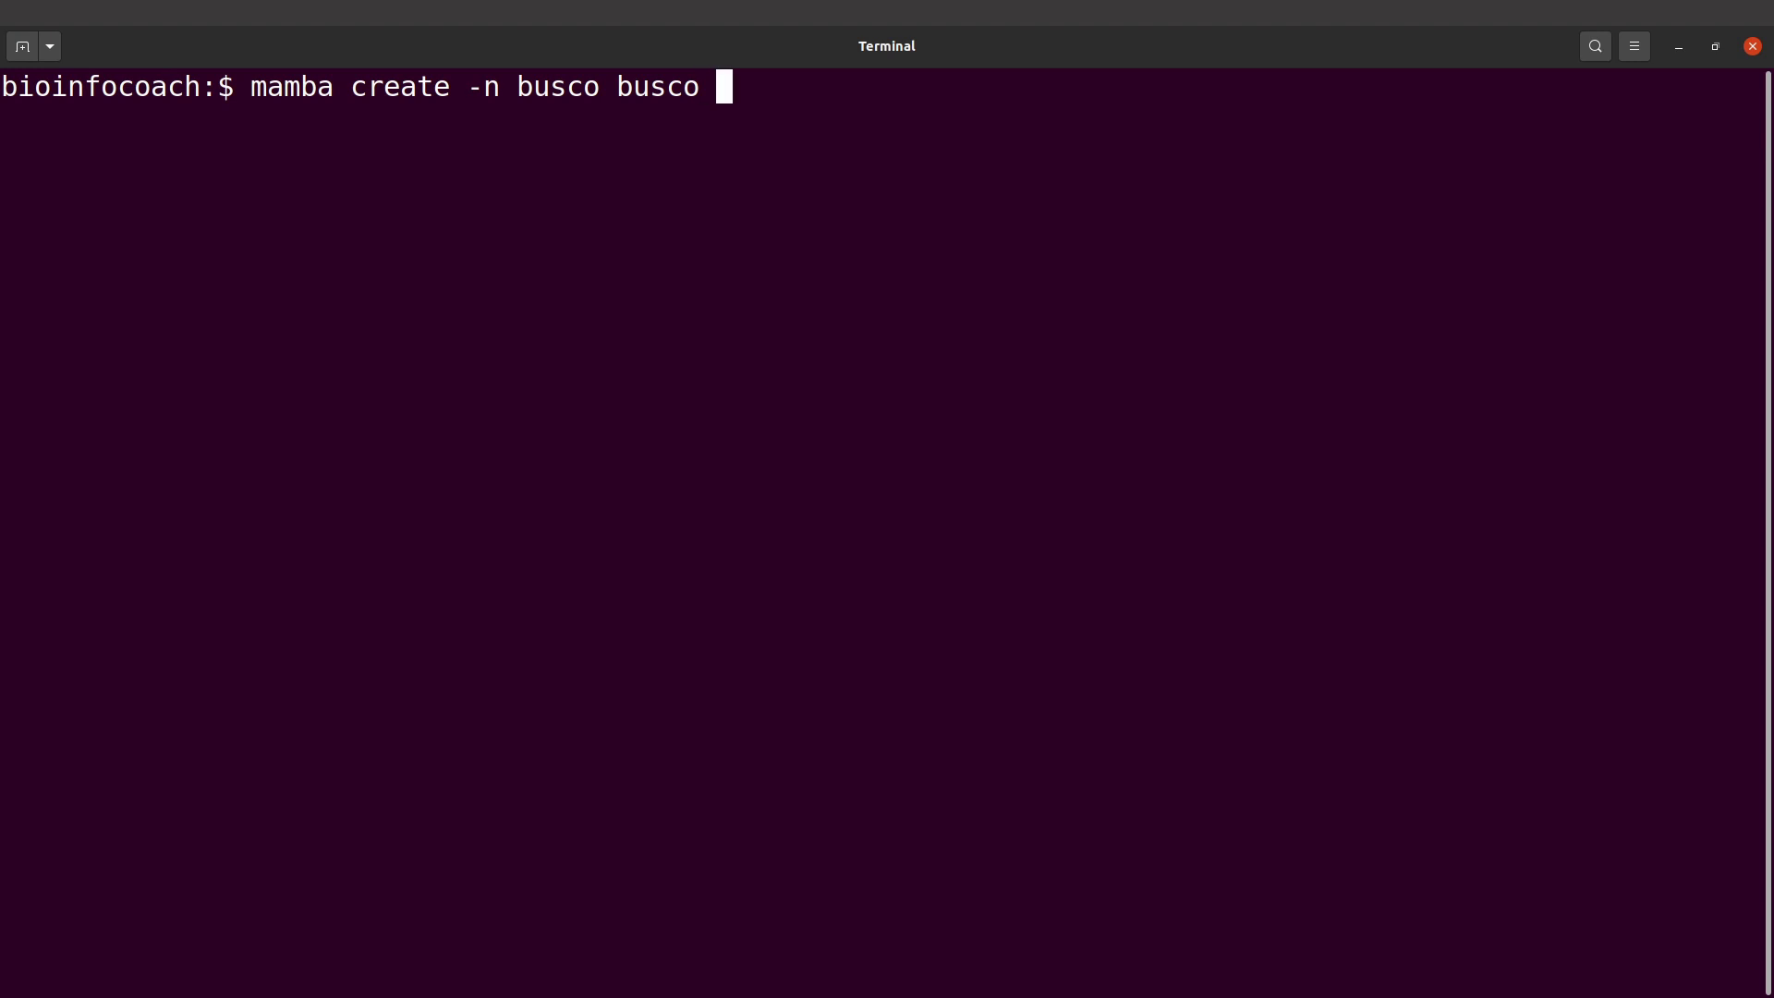
text( -c bi)
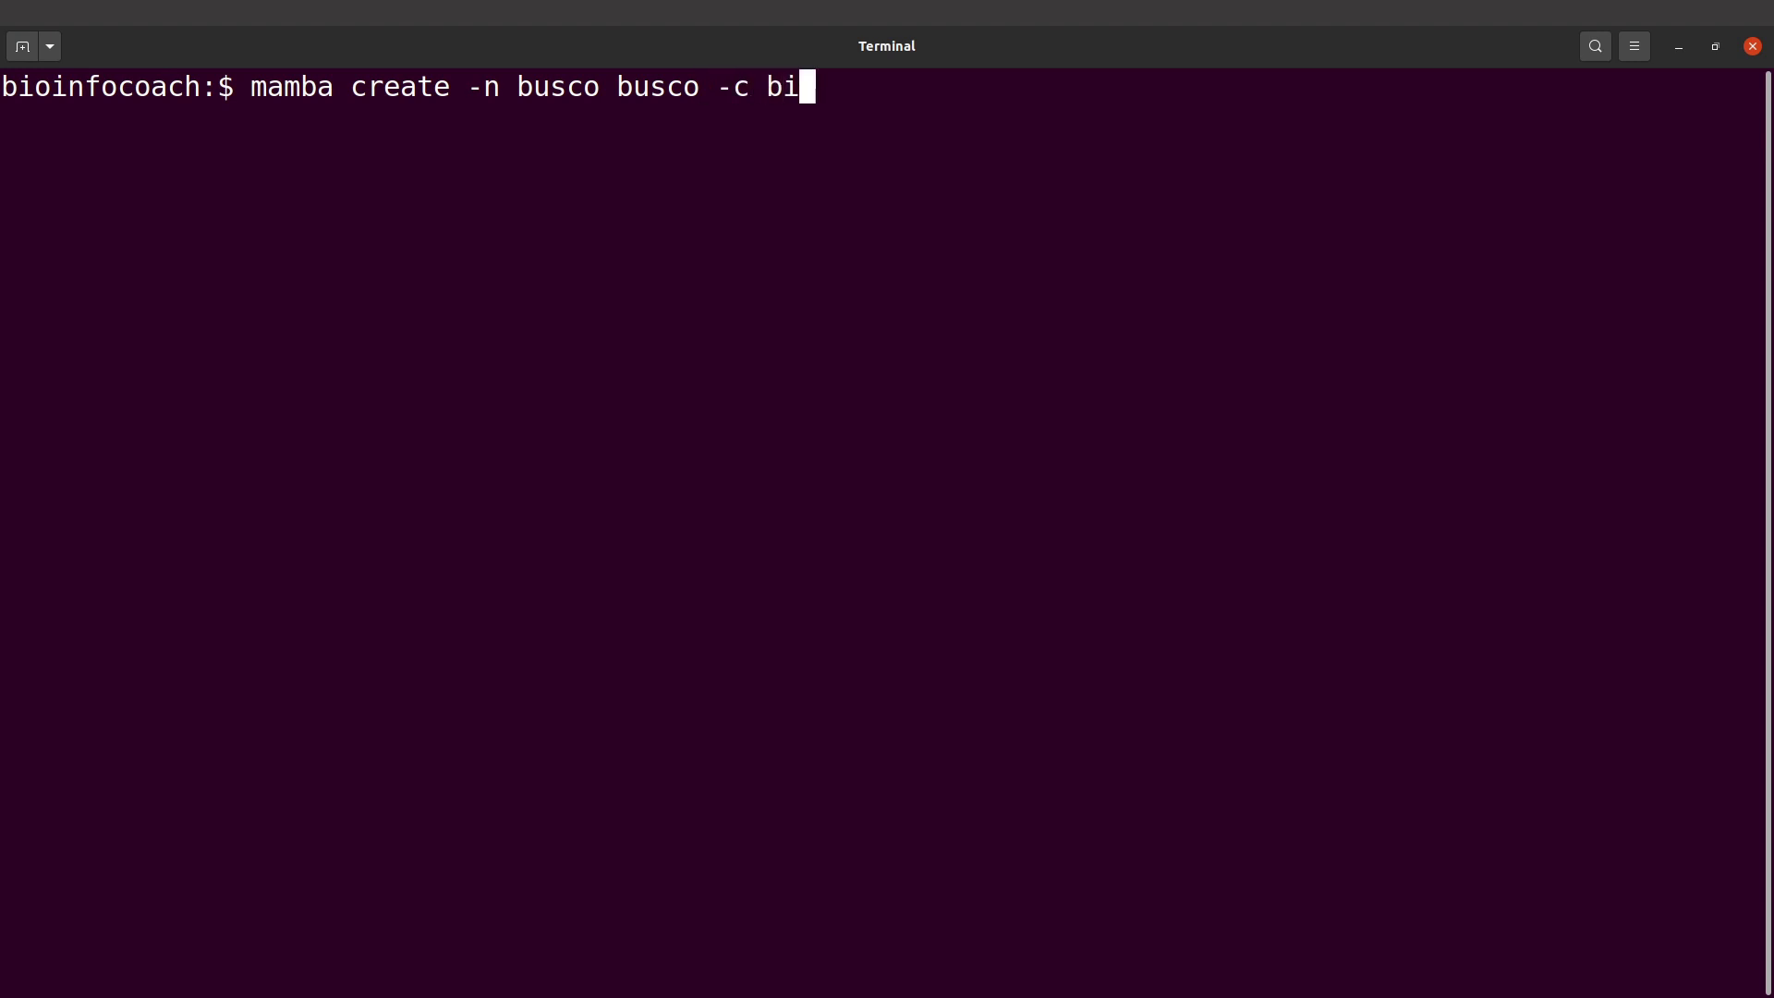
text(oconda -c co)
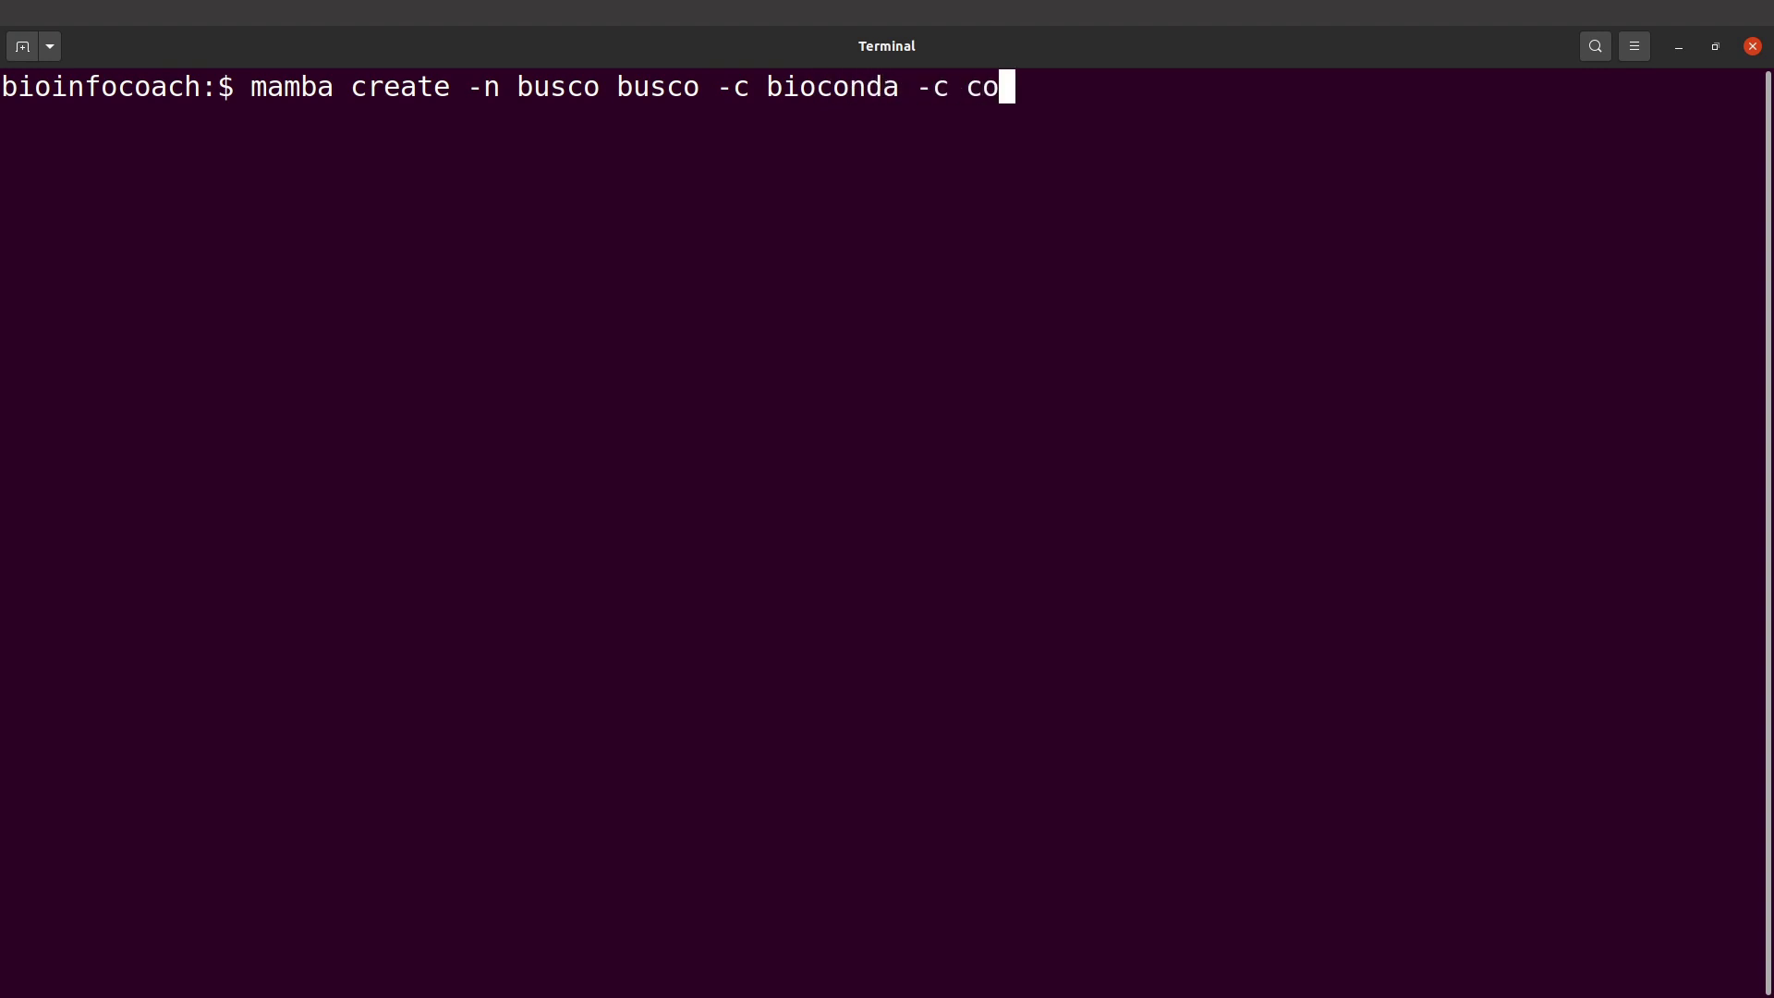
text(nda-dorg)
key(BackSpace)
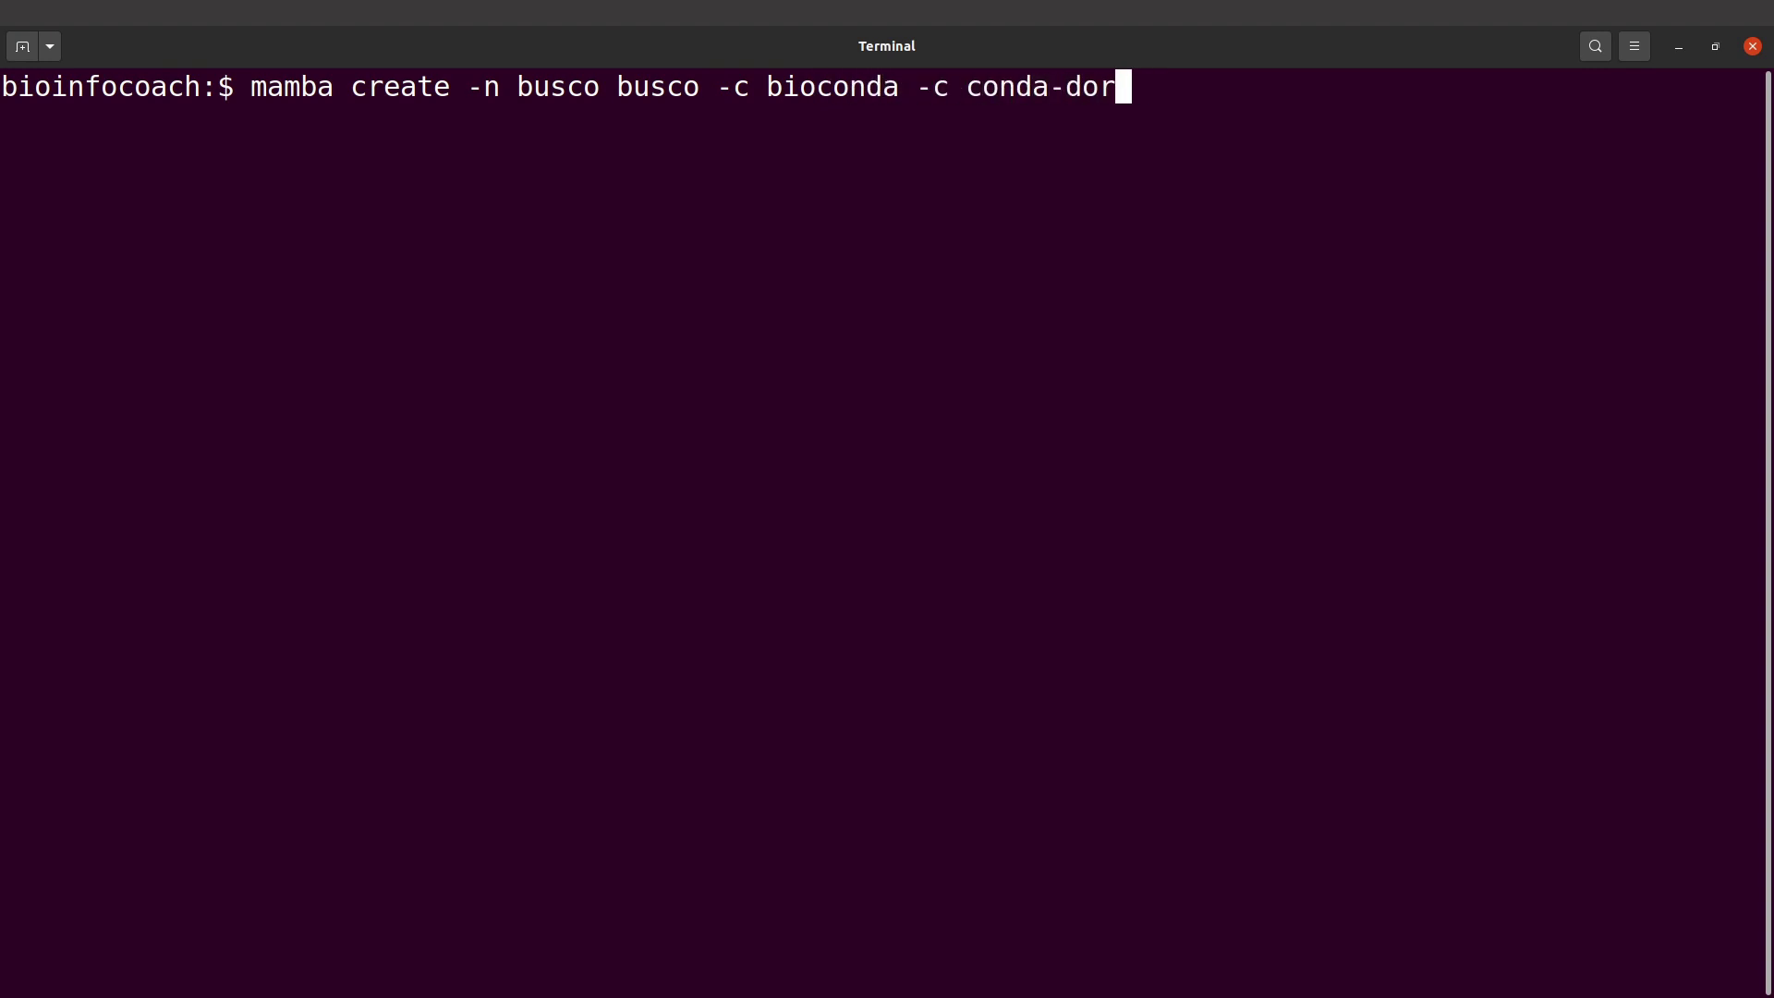
key(BackSpace)
key(BackSpace)
key(BackSpace)
text(fr)
key(BackSpace)
text(orge )
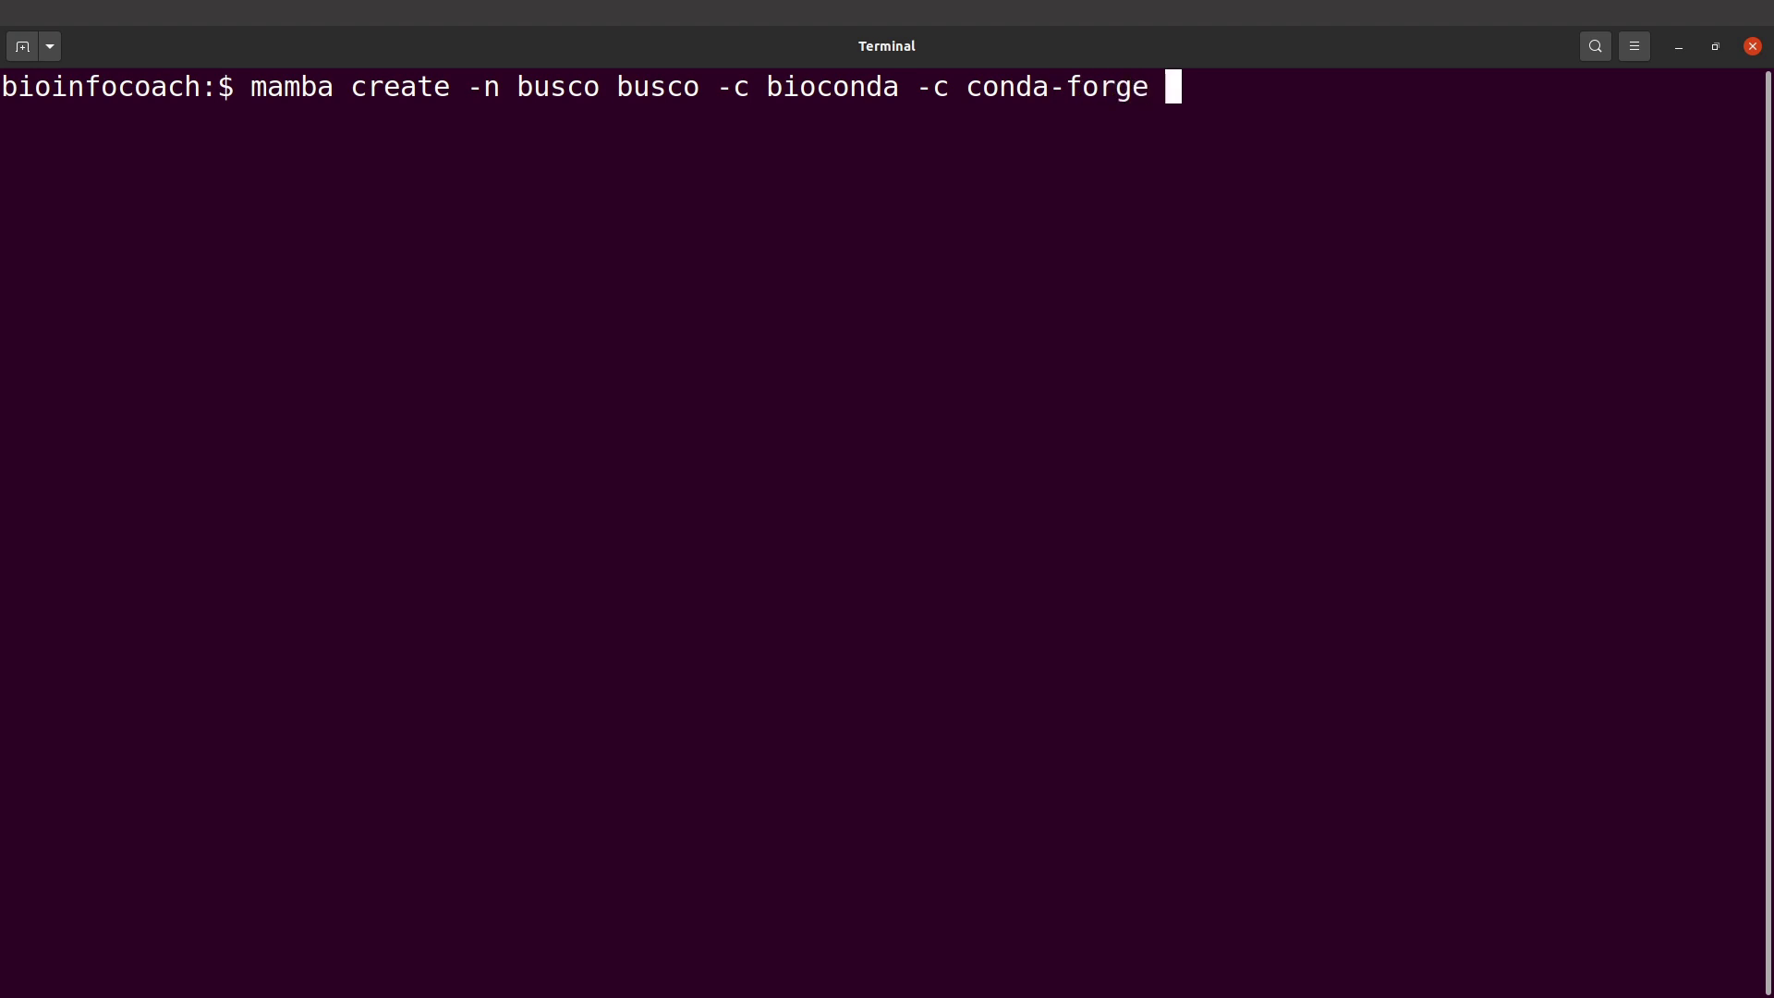
text(-)
text(c defaults)
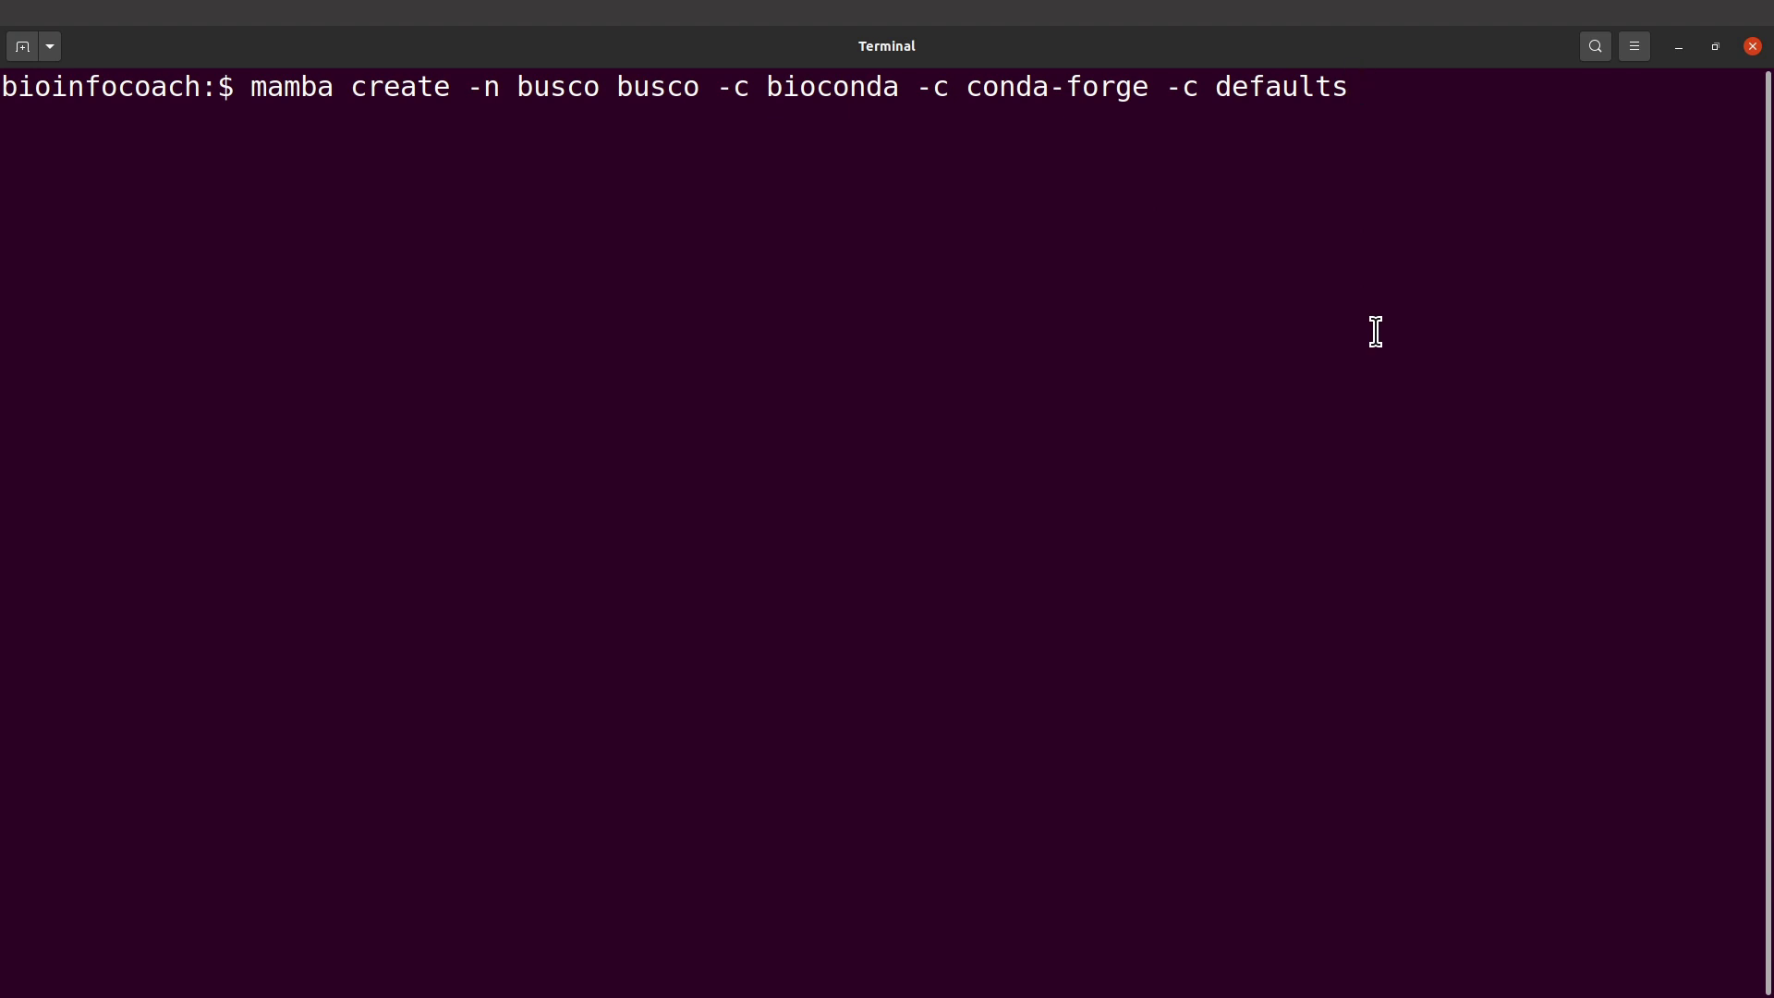
Run the command and confirm with y to install the 246 packages, finishing with BUSCO 5.4.7 linked
key(Return)
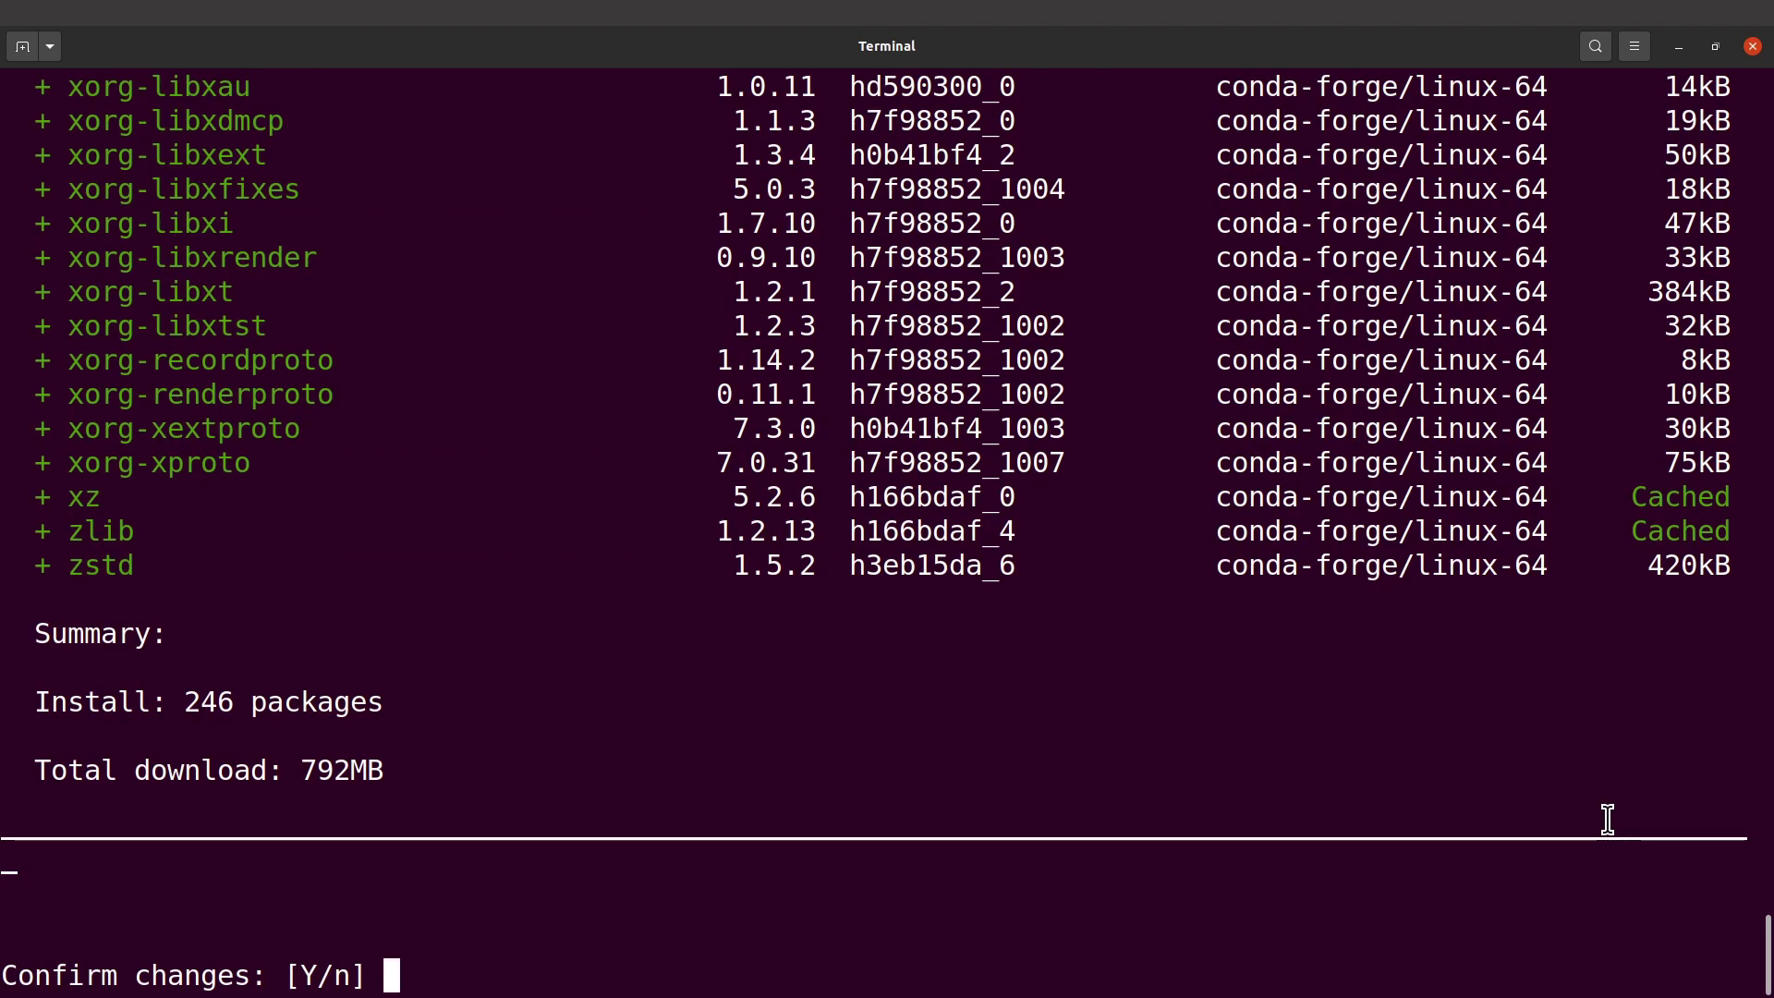
text(y)
key(Return)
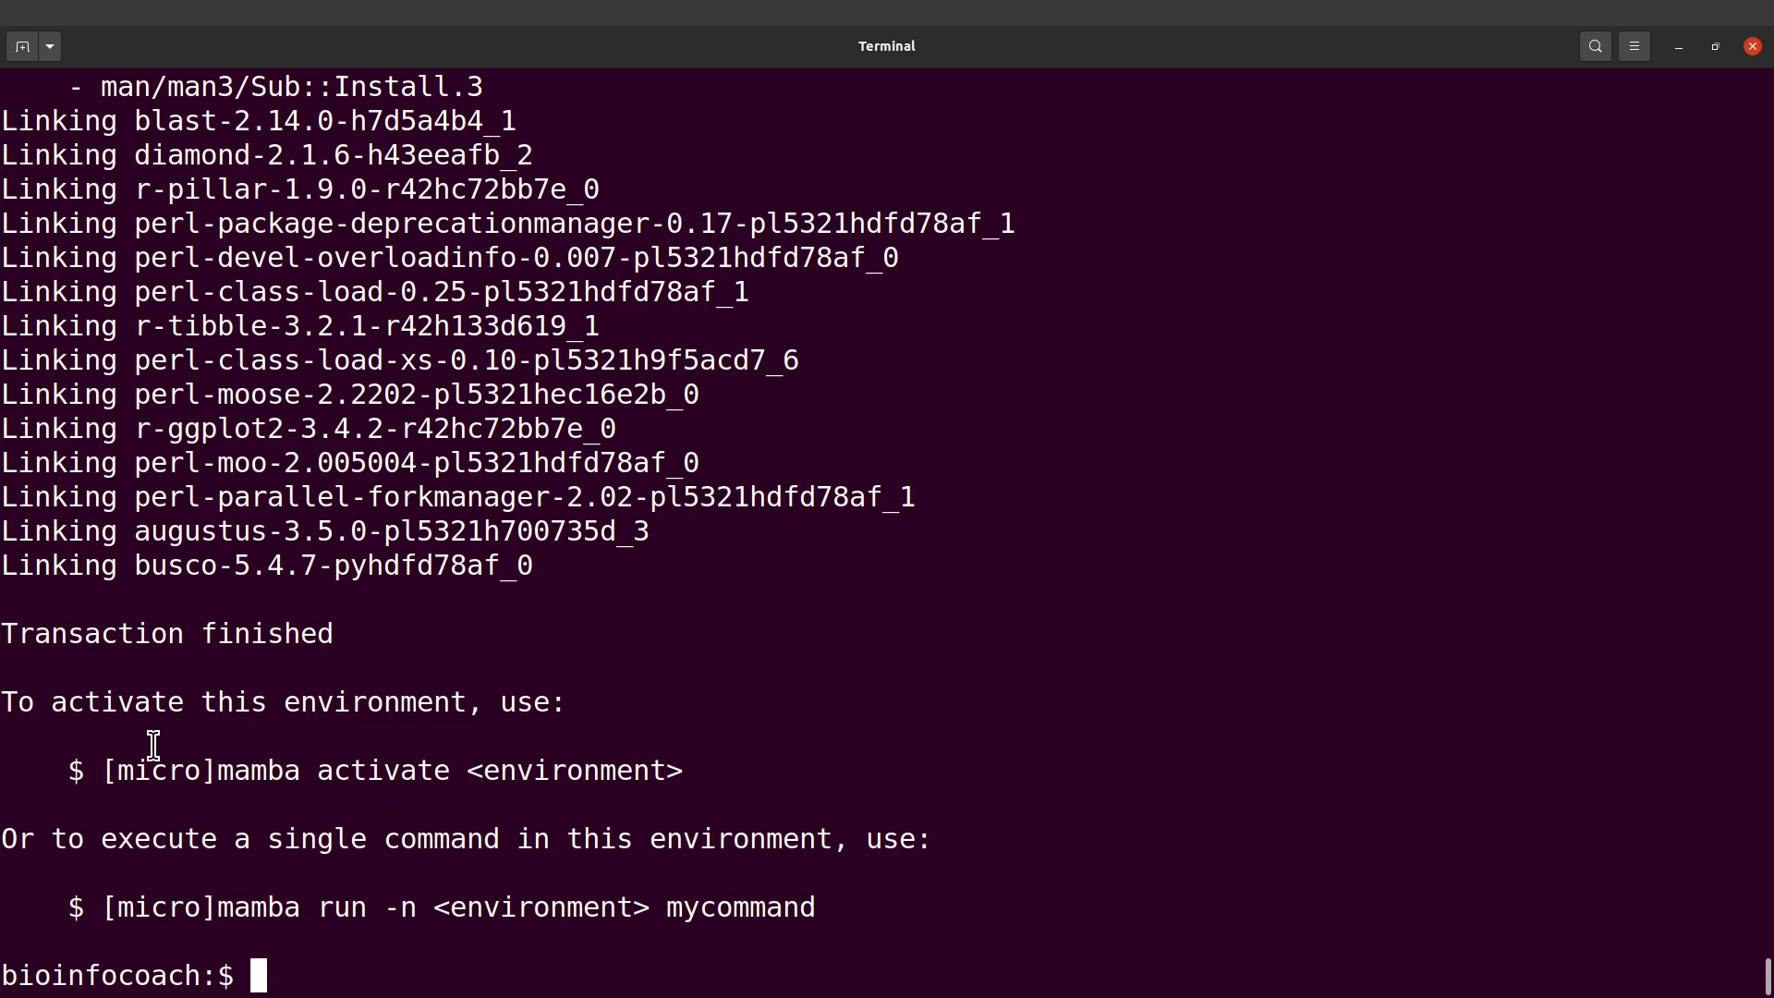
drag(49, 765, 801, 766)
click(800, 765)
drag(219, 770, 688, 772)
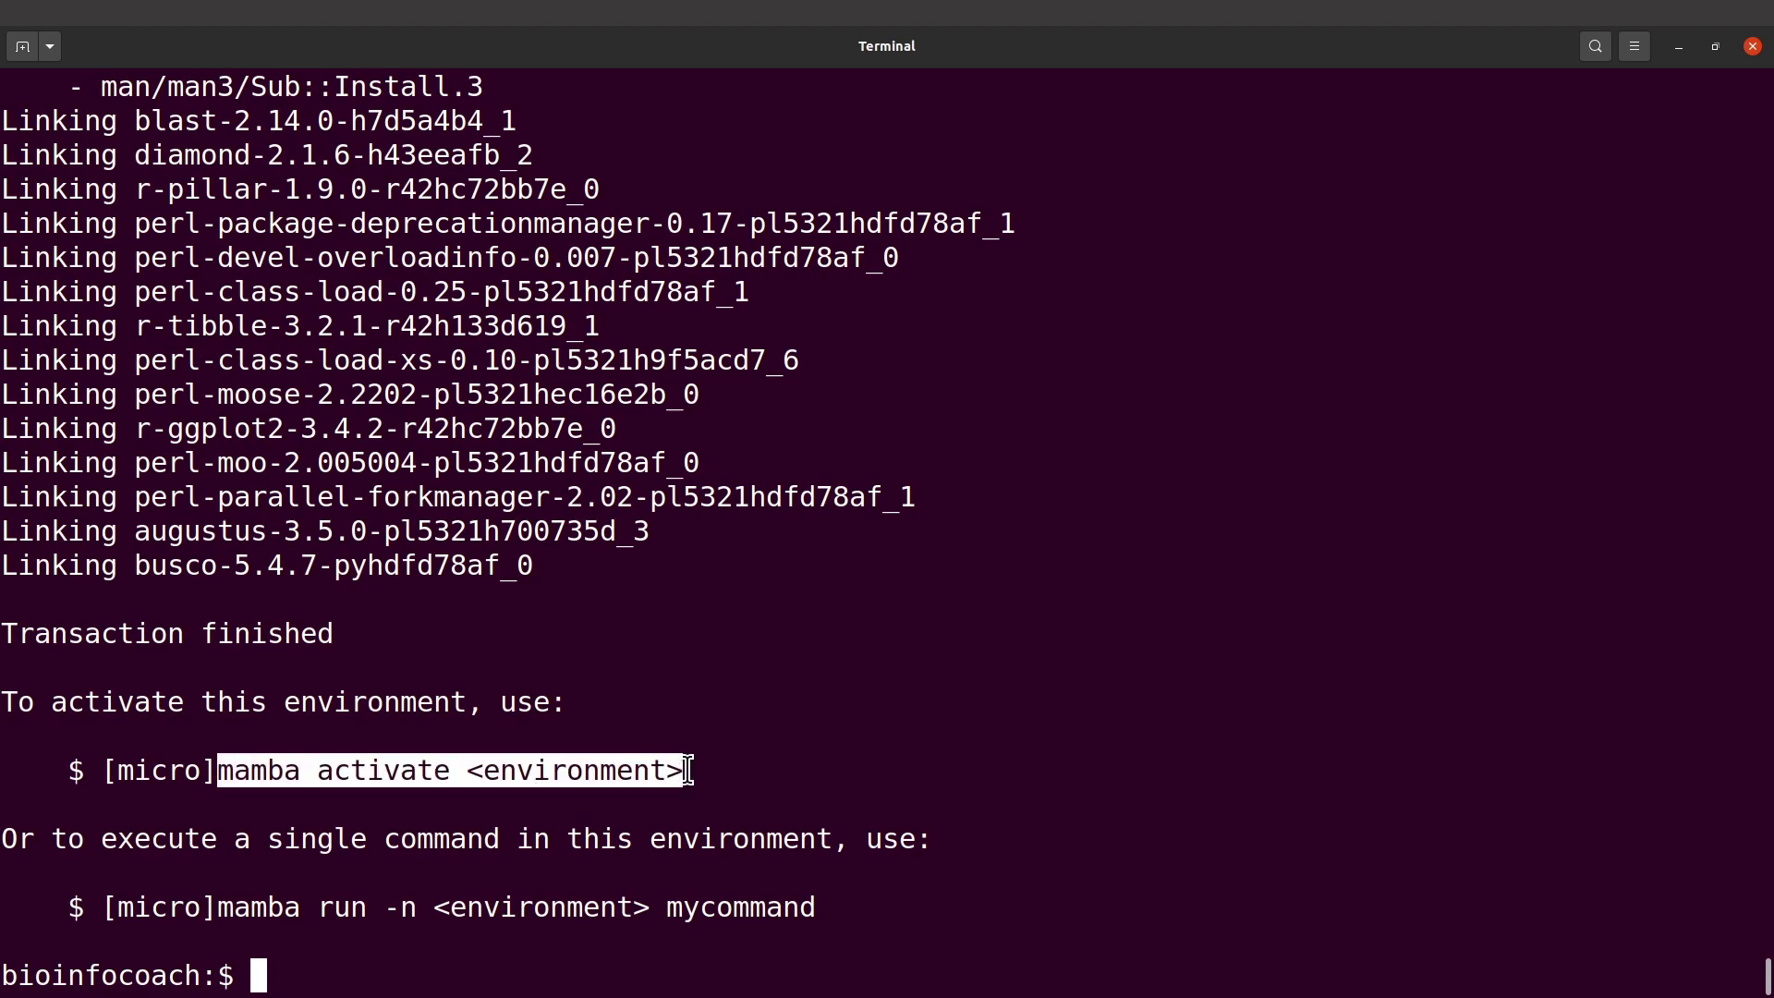
click(689, 772)
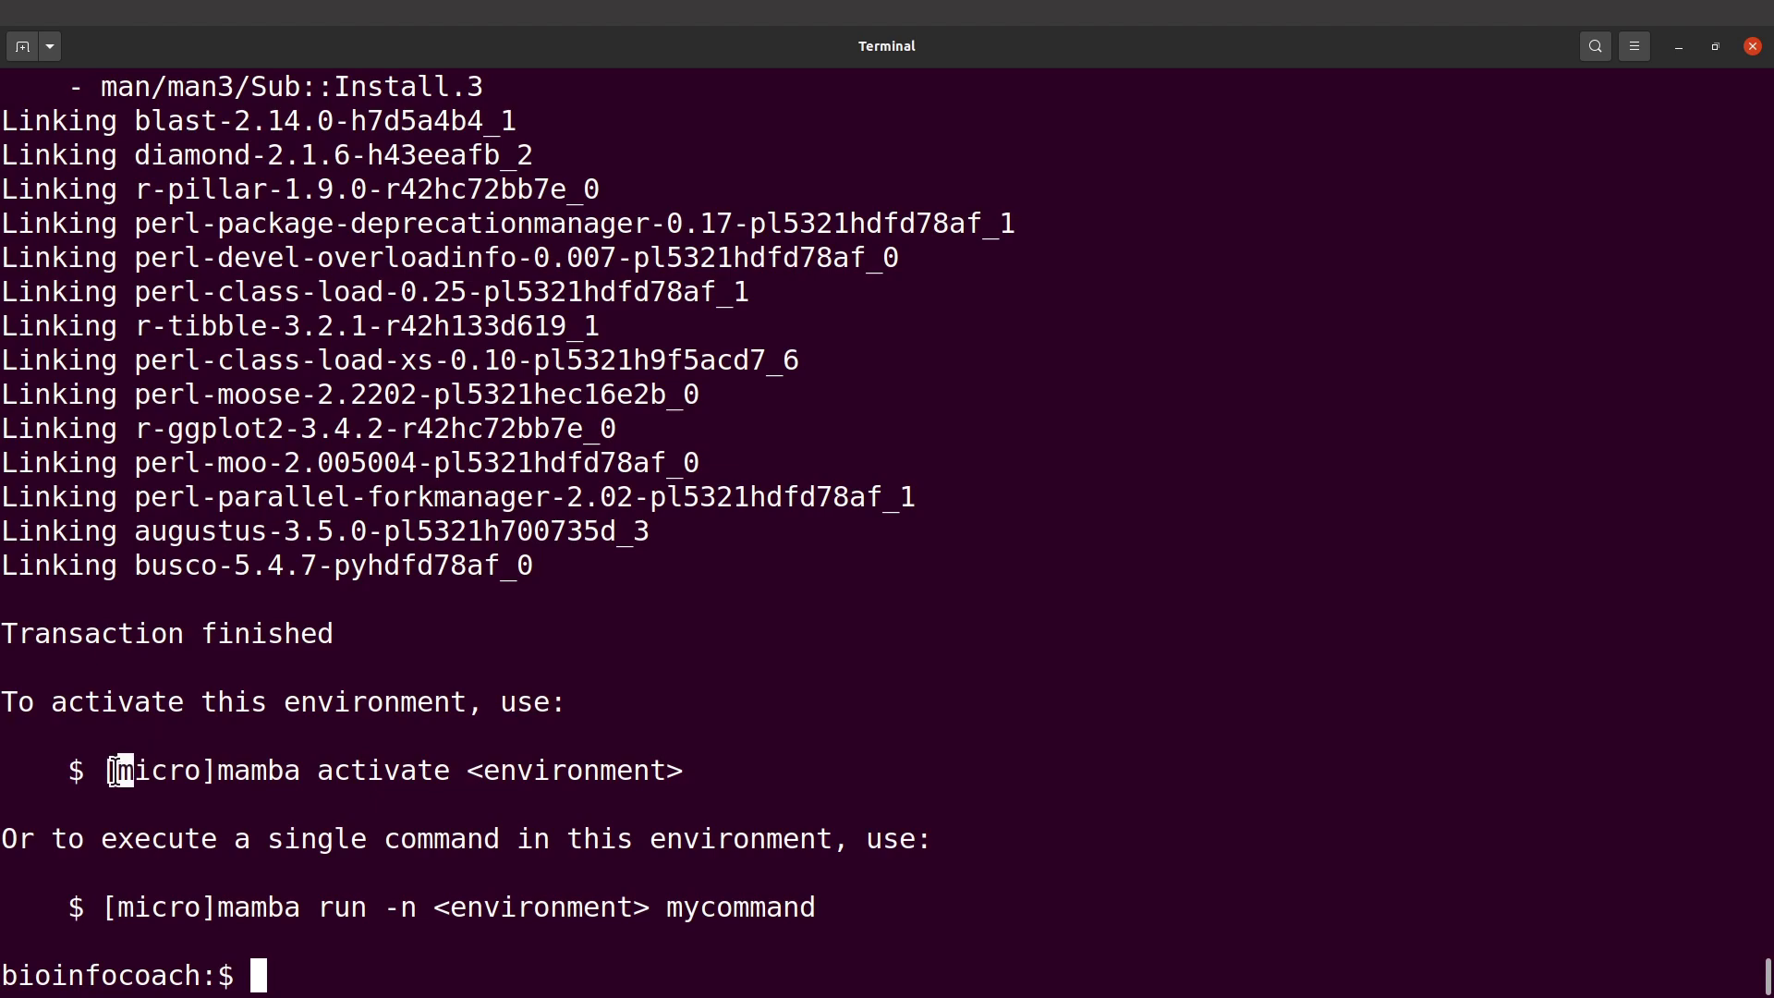
drag(113, 770, 299, 770)
drag(316, 770, 707, 760)
click(707, 759)
drag(90, 908, 903, 930)
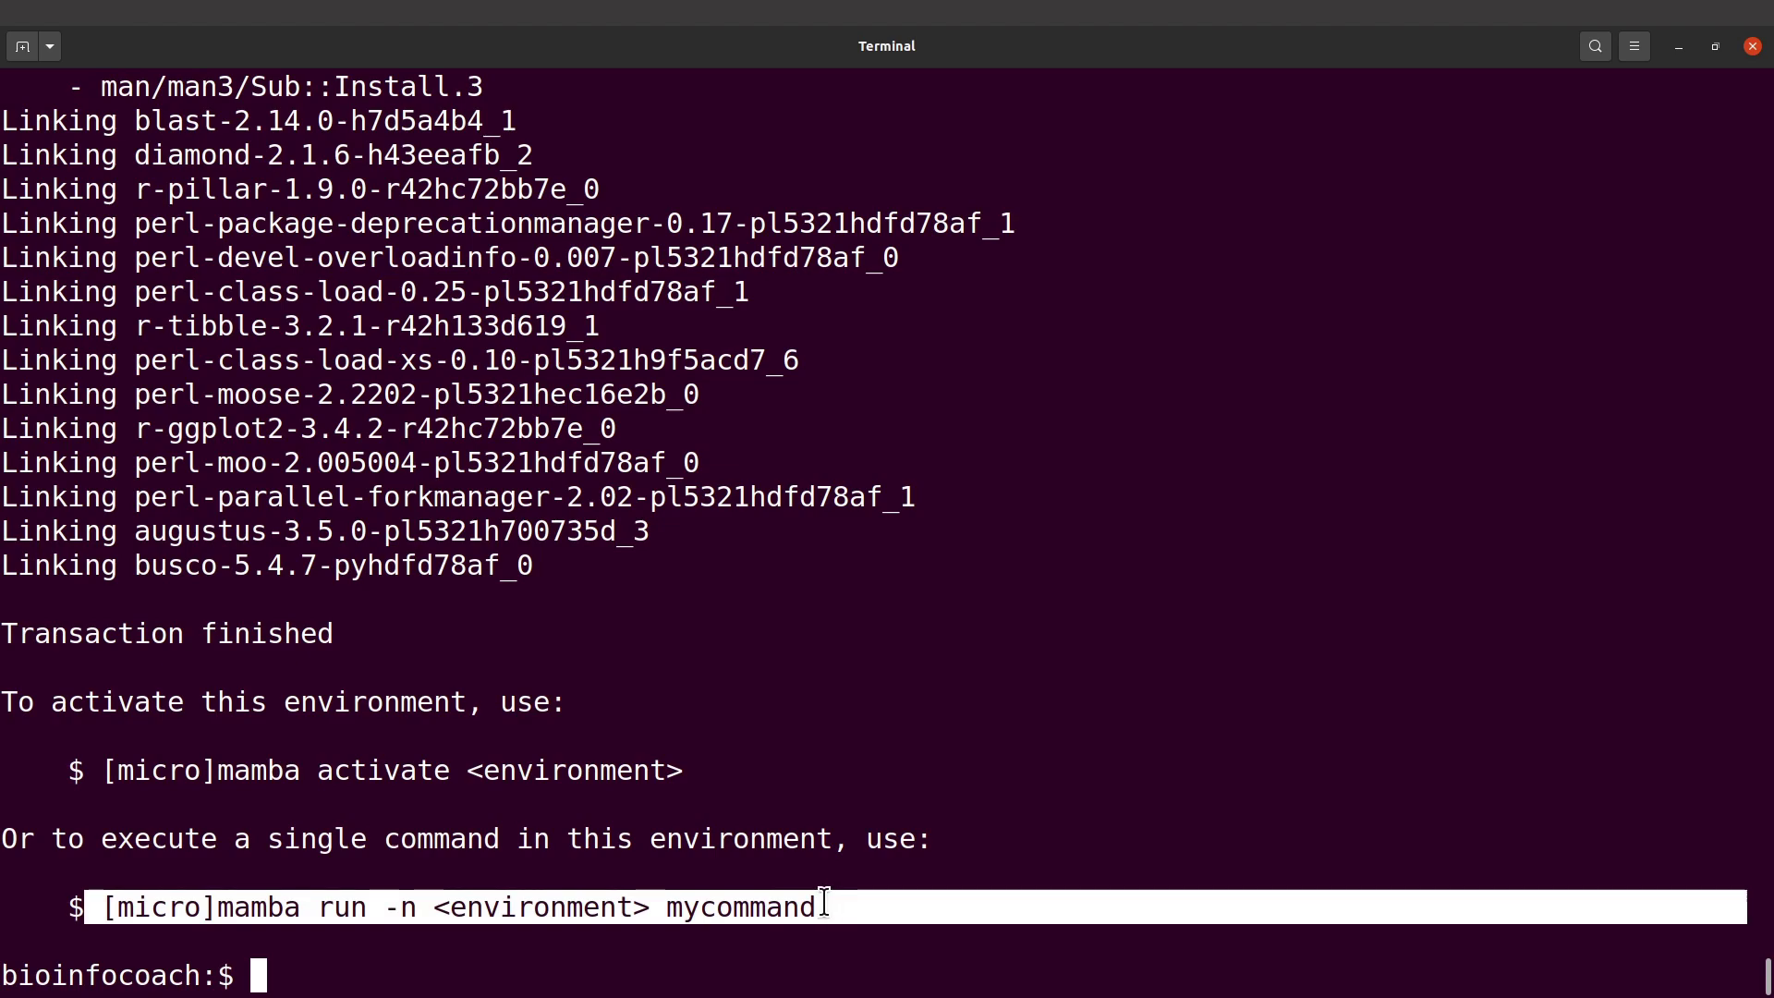
click(904, 929)
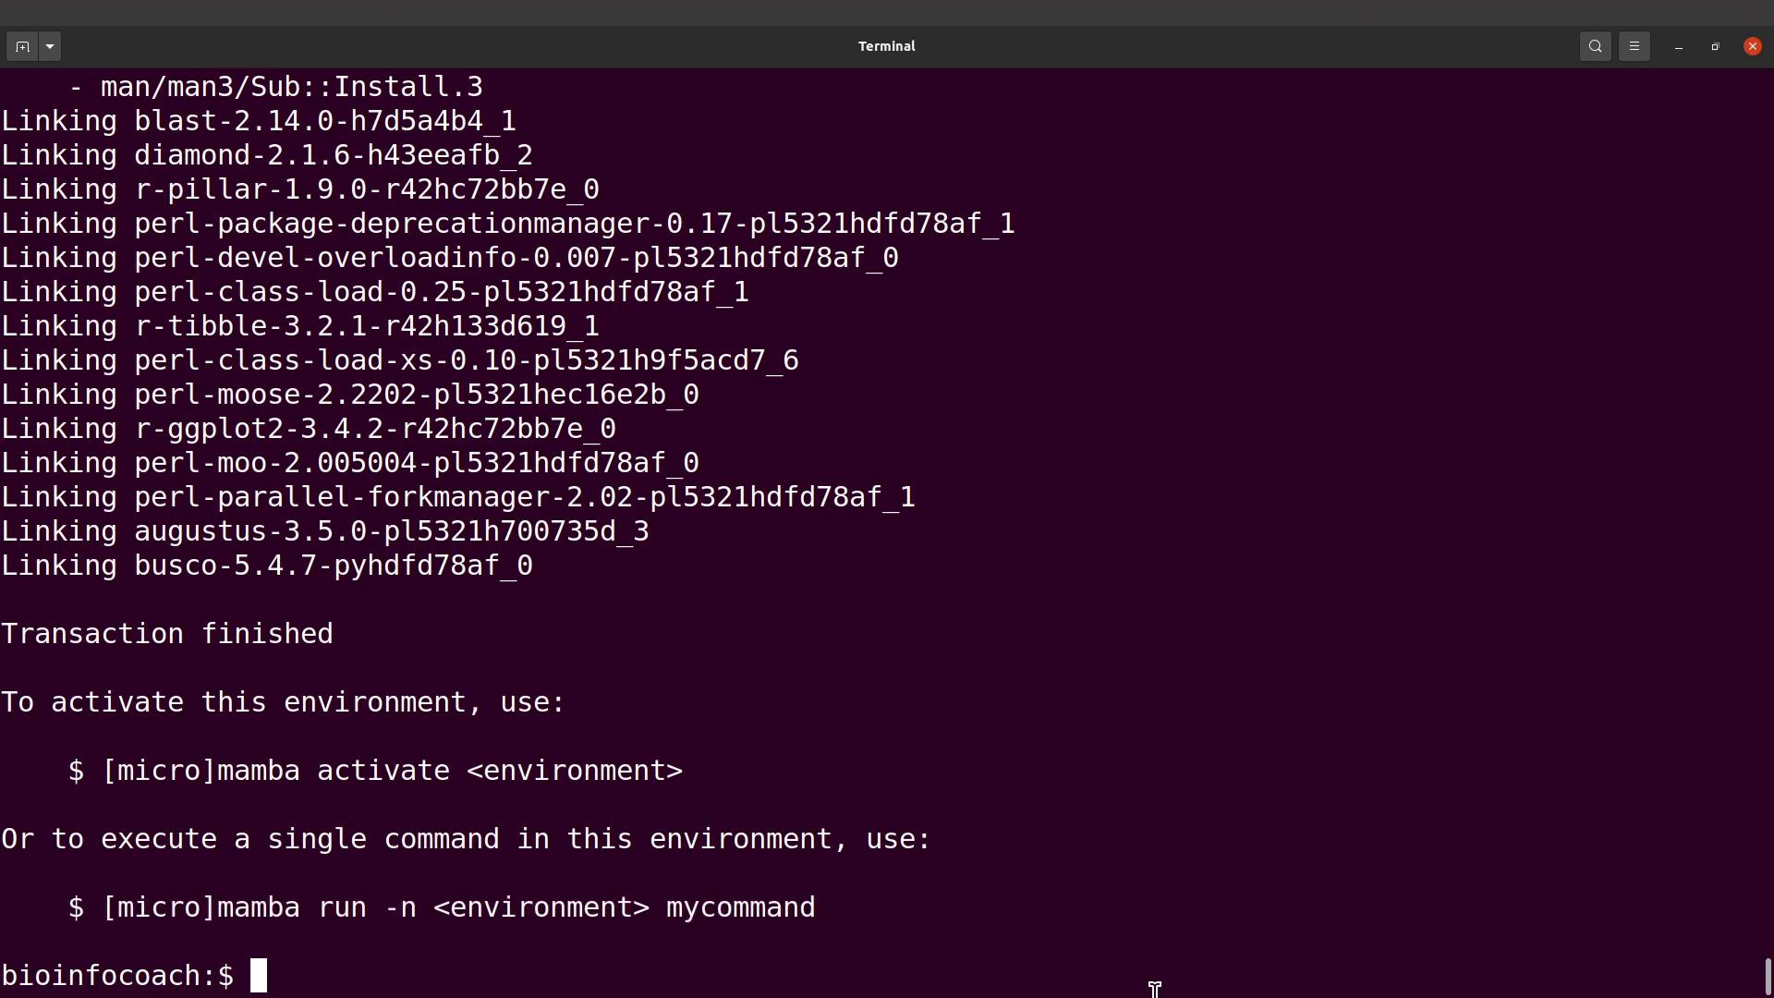